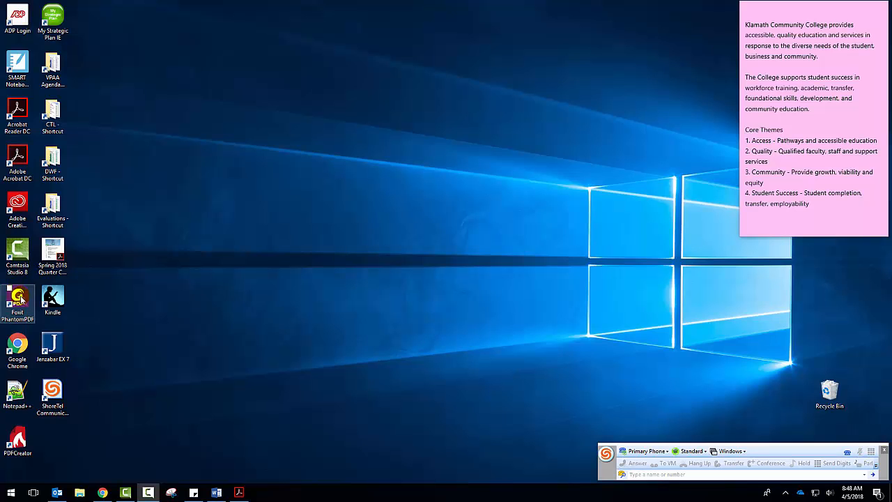
Switch to the open Part 2 Word document and open the general Word options to view the user interface settings
left_click(217, 493)
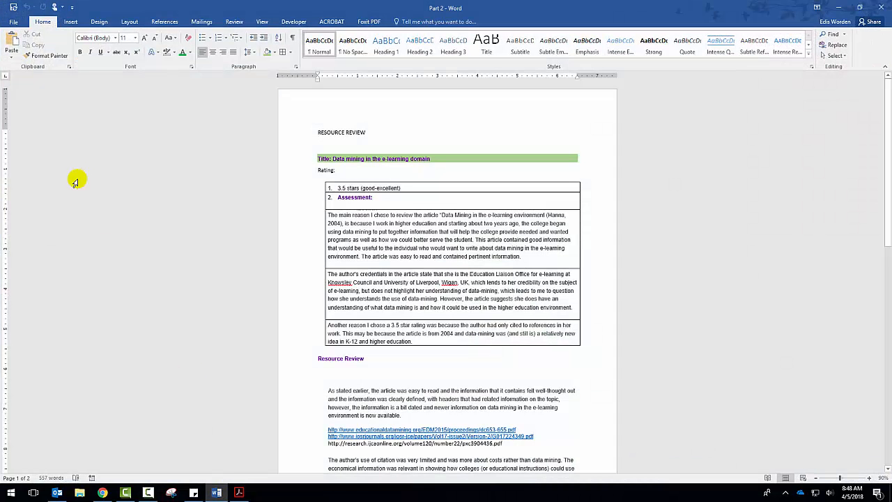
left_click(19, 25)
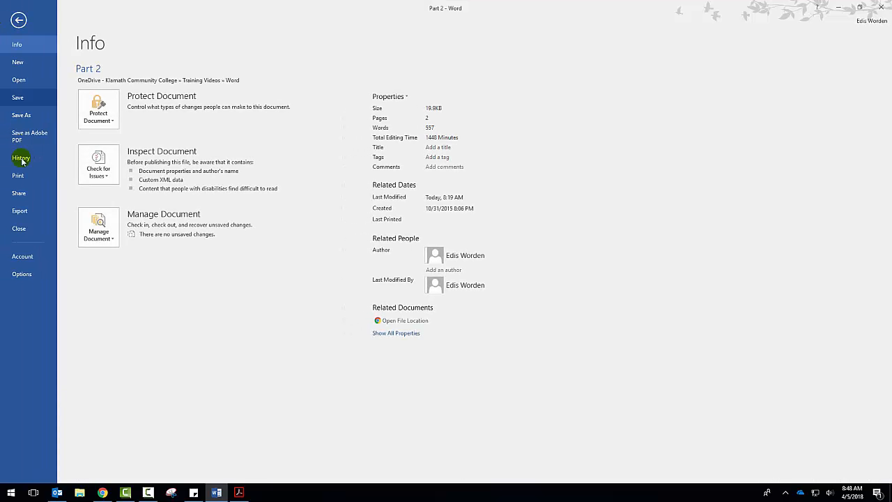
left_click(22, 274)
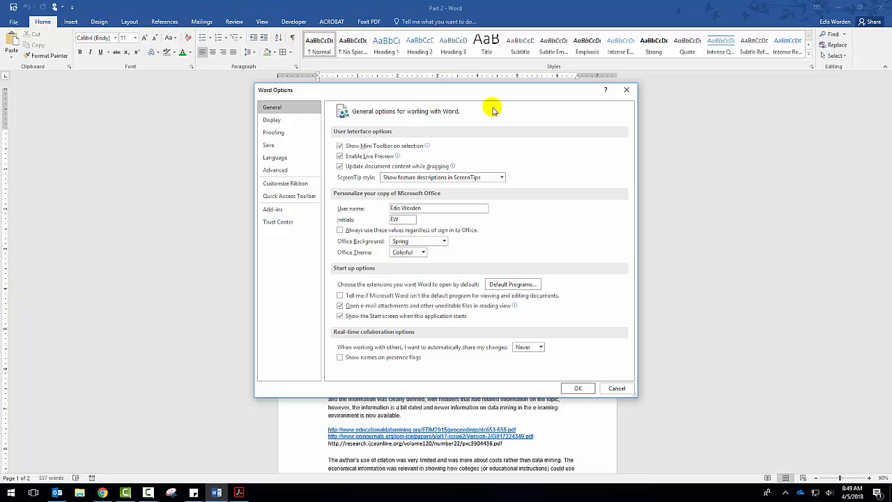
mouse_move(383, 151)
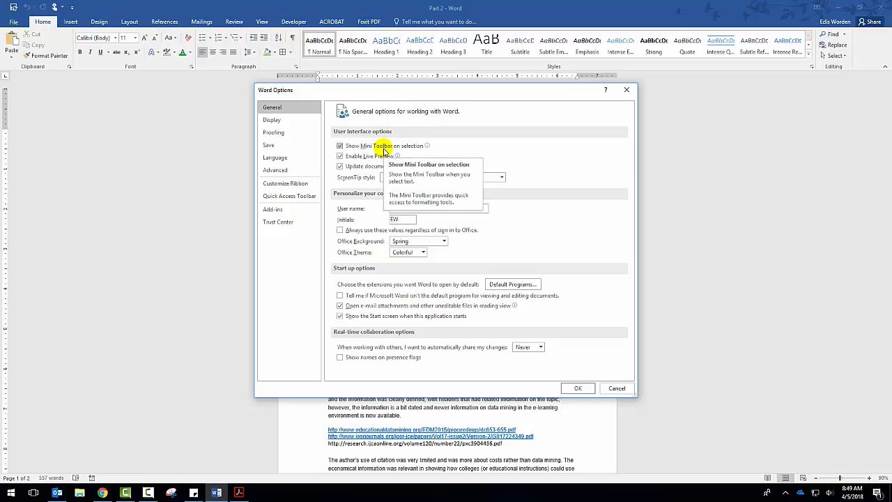
Close Word Options and select the text "3.5 stars (good-excellent)" in the table to bring up the Mini Toolbar
left_click_drag(446, 93, 274, 60)
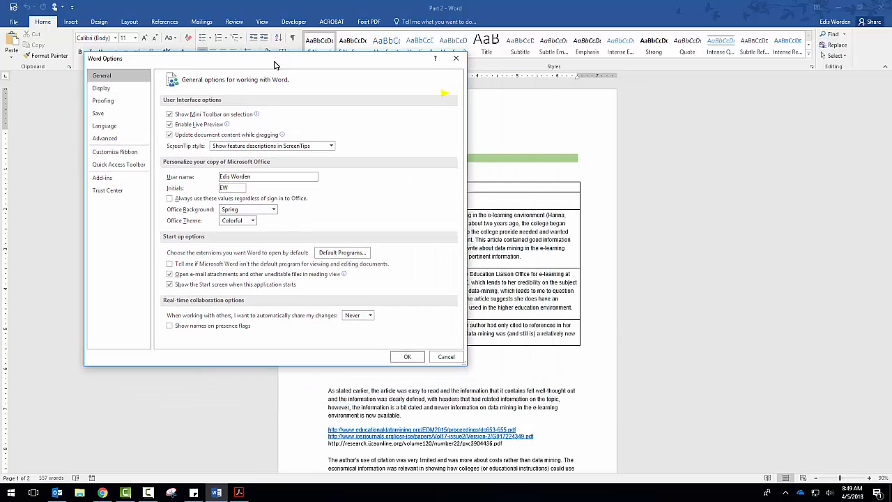
left_click(408, 357)
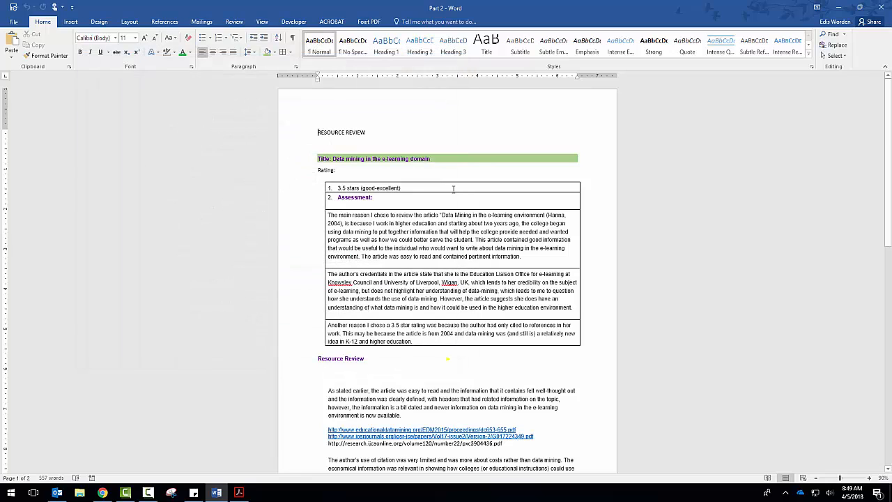
left_click_drag(334, 187, 404, 189)
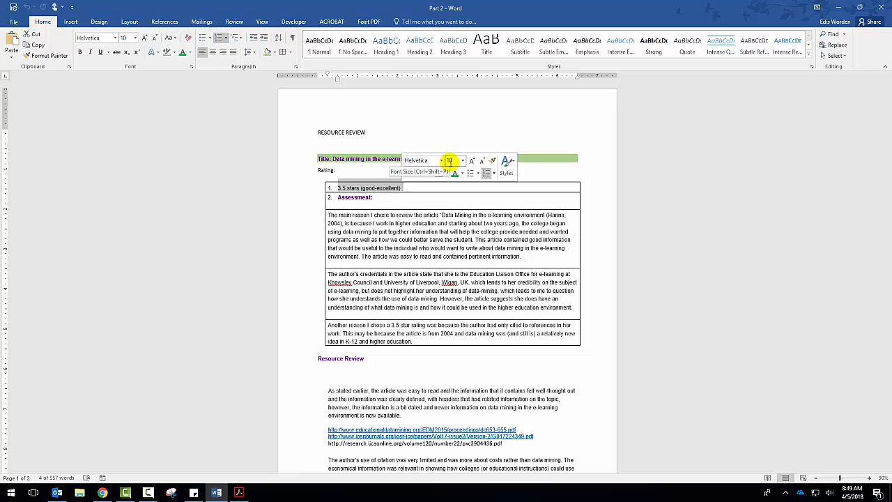
Reopen the general Word options and view the available ScreenTip styles without changing the selection
left_click(13, 22)
left_click(25, 275)
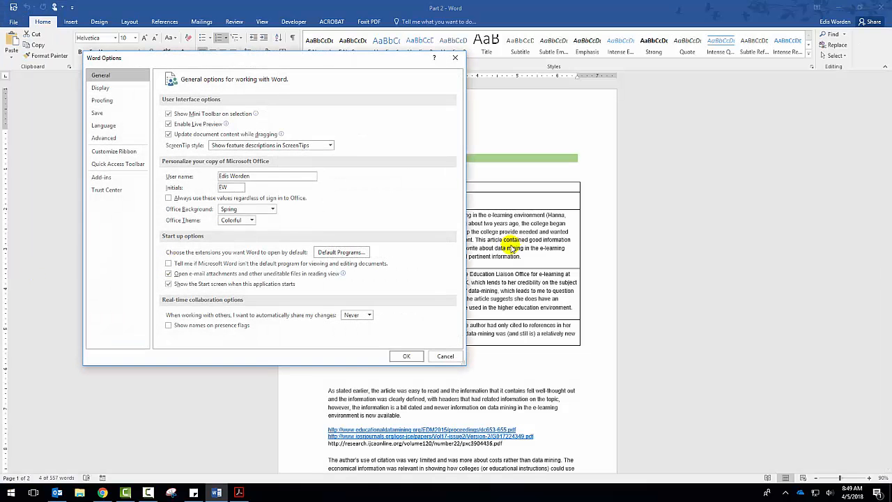
left_click_drag(288, 62, 466, 100)
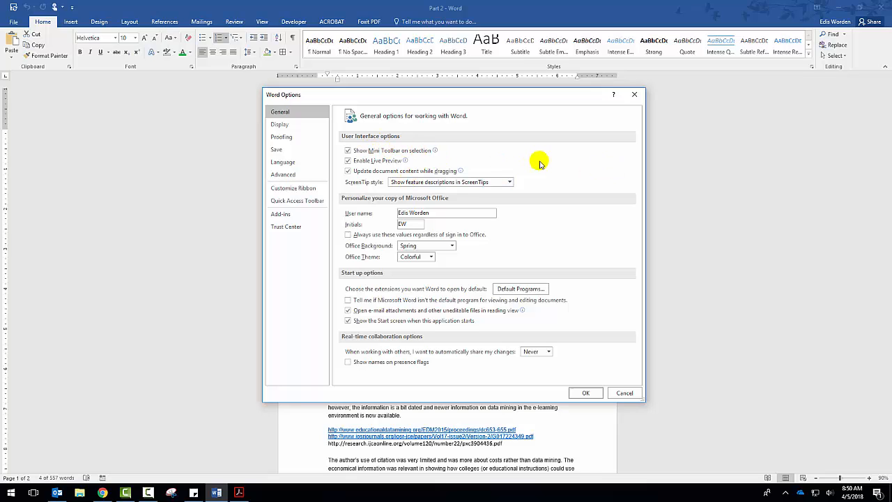
left_click(510, 183)
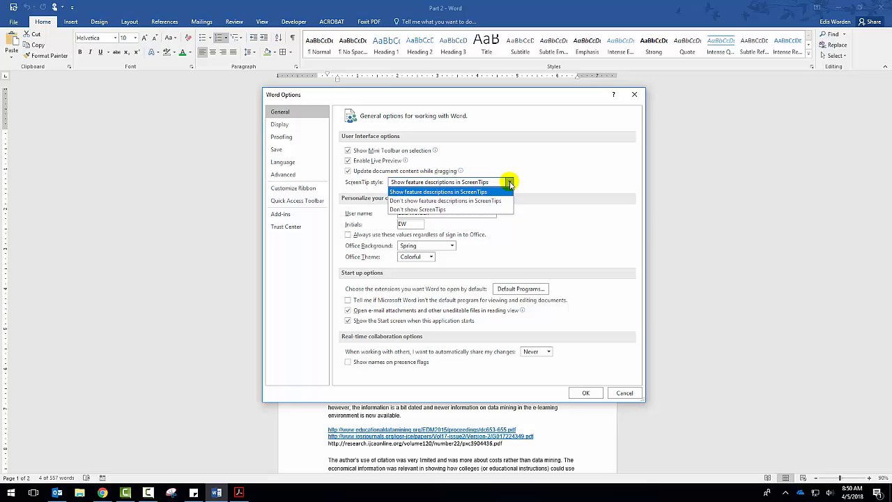
left_click(538, 176)
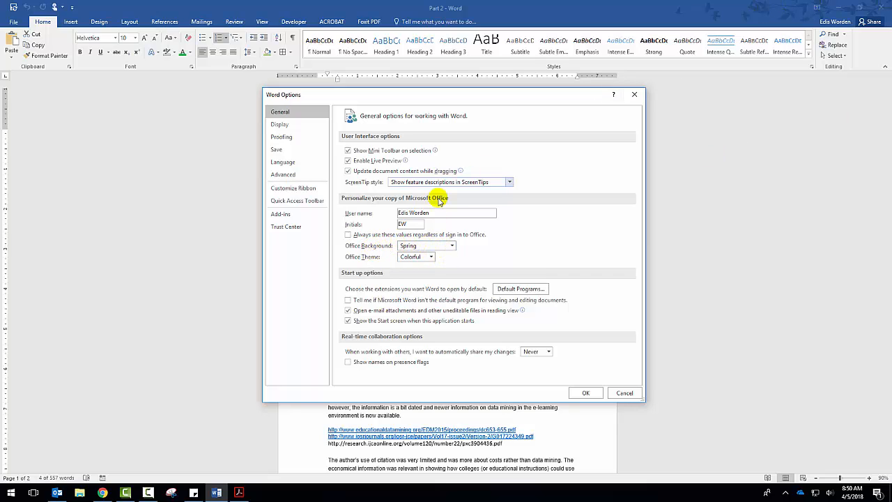
Set the Office theme to Dark Gray, keeping Spring as the Office background
left_click(443, 246)
left_click(442, 246)
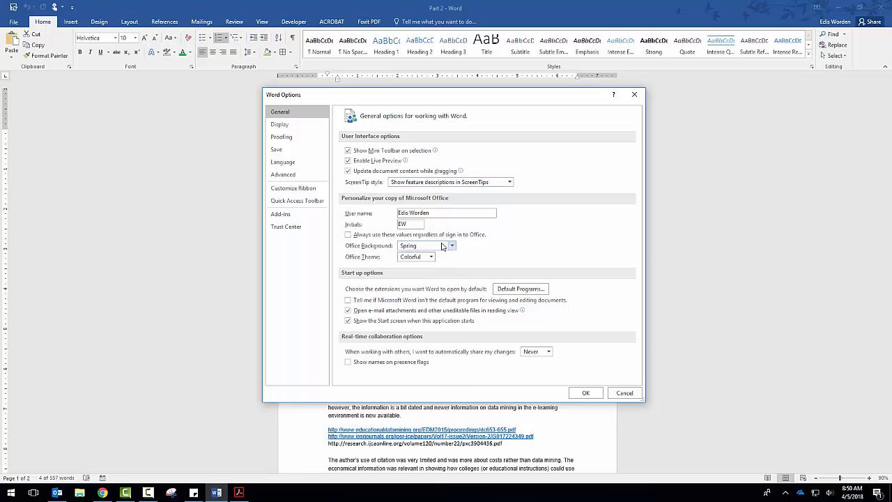
left_click(429, 257)
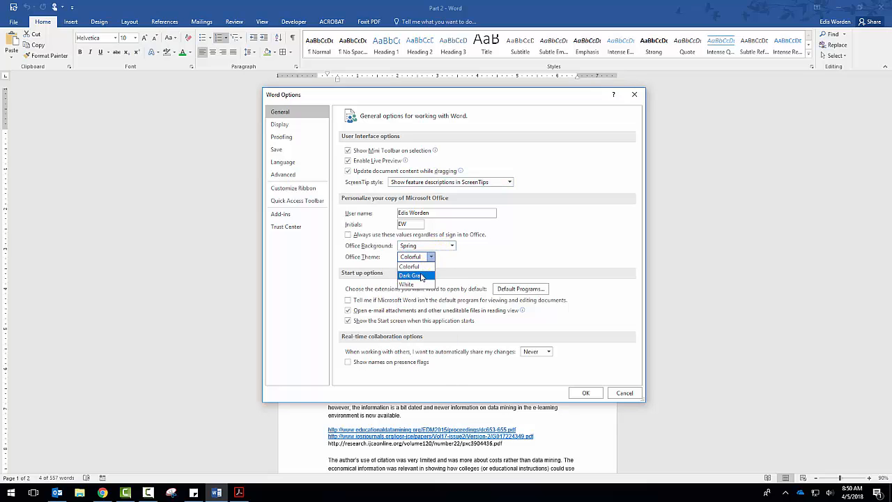
left_click(420, 277)
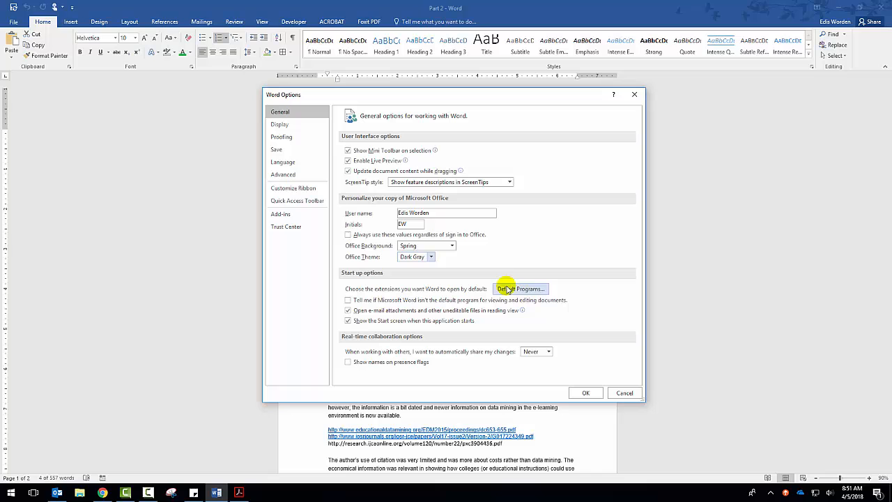
Check the Default Programs option for the extensions Word opens and review the other start-up options
left_click(507, 289)
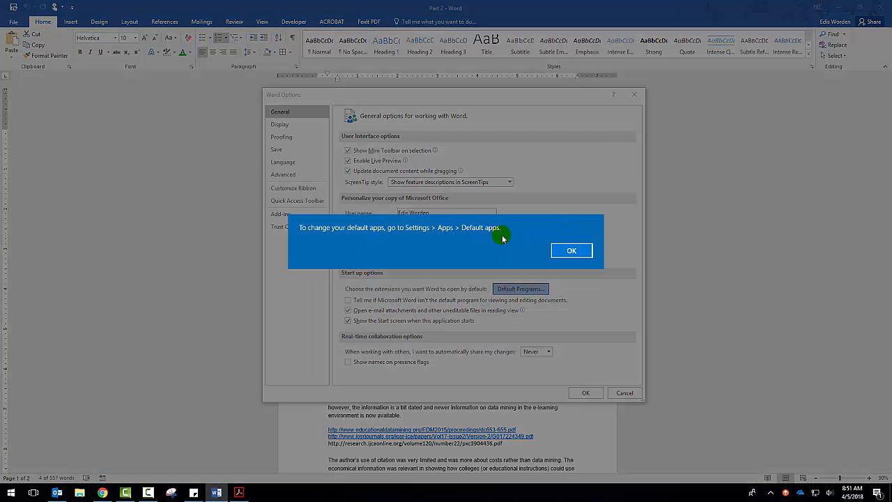
left_click(580, 256)
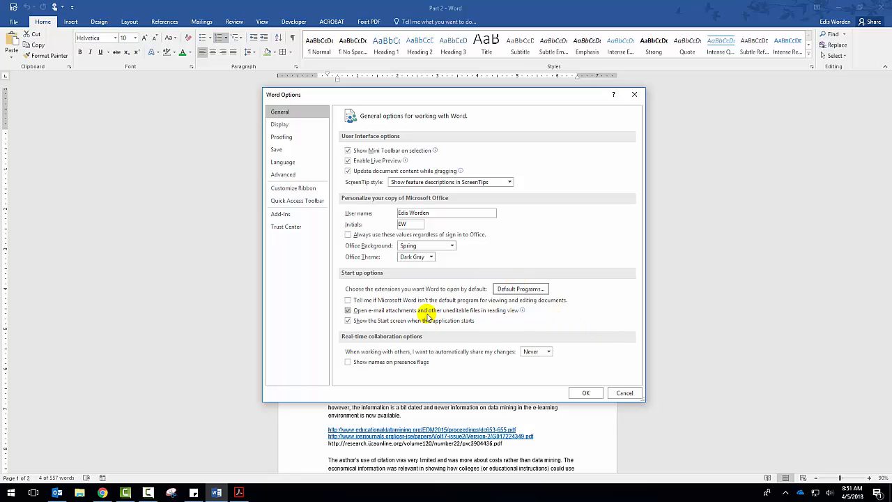
mouse_move(427, 315)
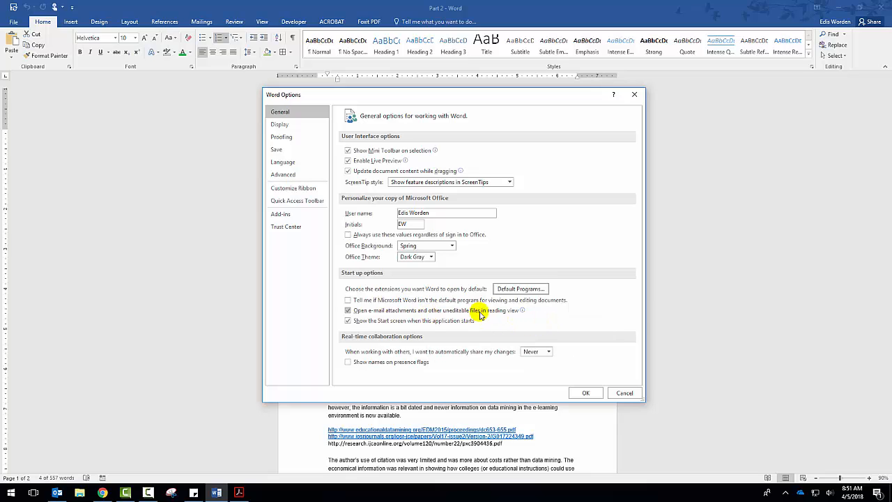
mouse_move(501, 318)
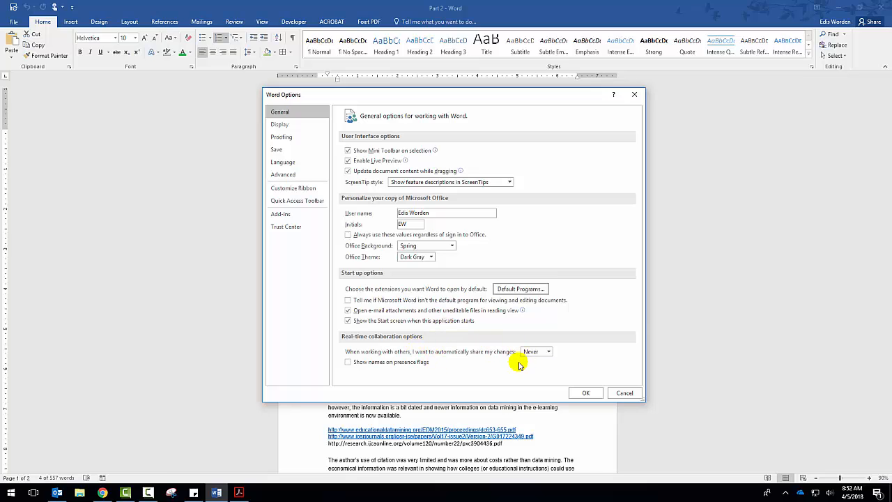
Enable showing names on presence flags and set automatic sharing of changes when working with others to Always
left_click(348, 362)
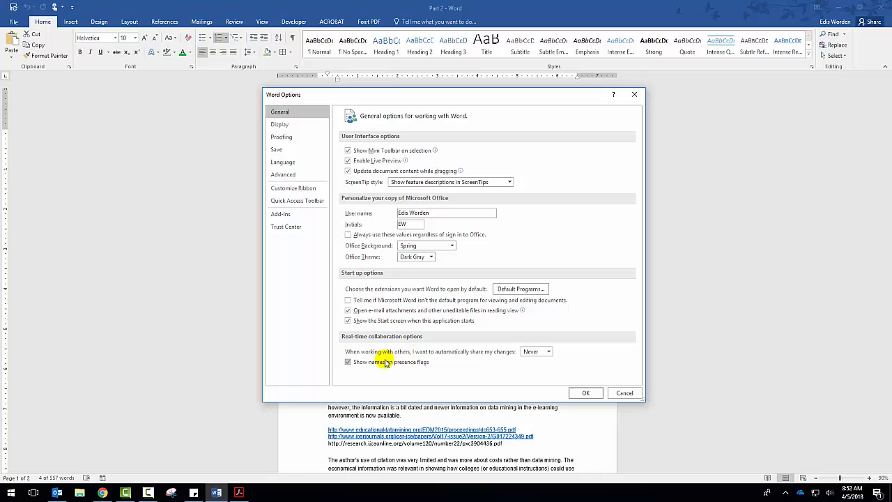
left_click(548, 353)
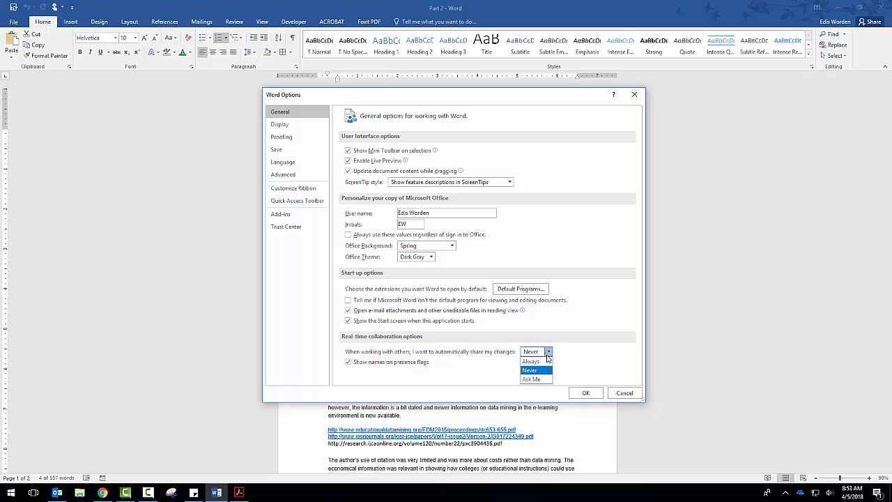
left_click(532, 361)
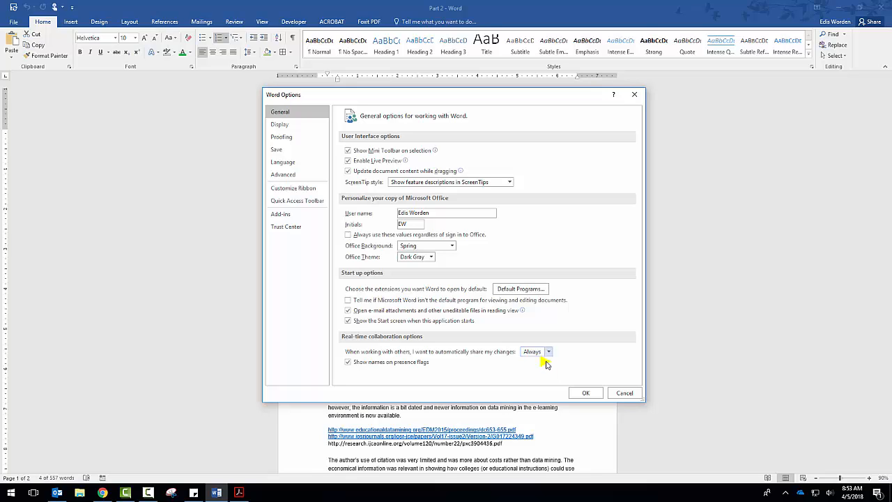
left_click(548, 364)
Review the Display options for page display, formatting marks and printing
left_click(298, 125)
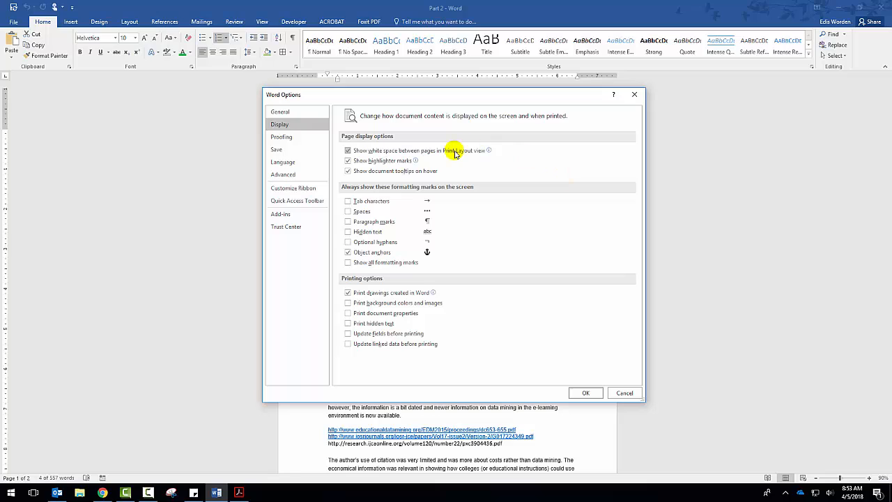
mouse_move(454, 153)
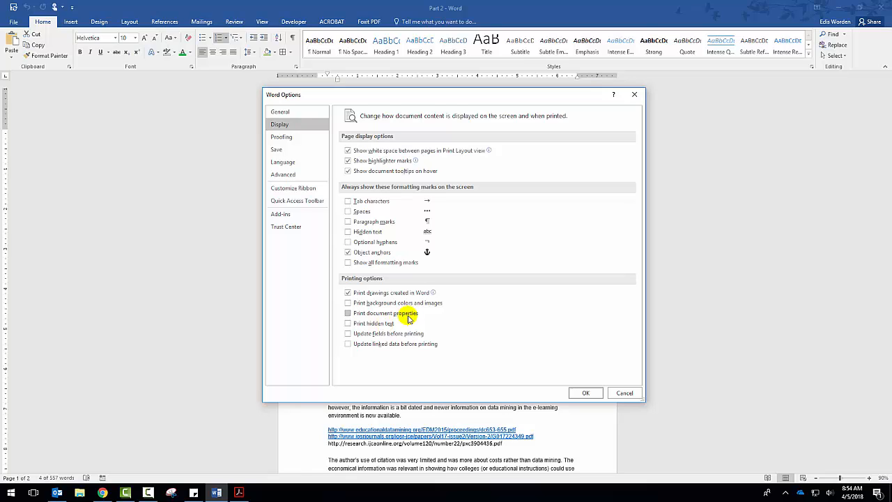
Examine the AutoCorrect replacement list and the Math AutoCorrect, AutoFormat As You Type, AutoFormat and Actions settings under Proofing, and close them
left_click(281, 138)
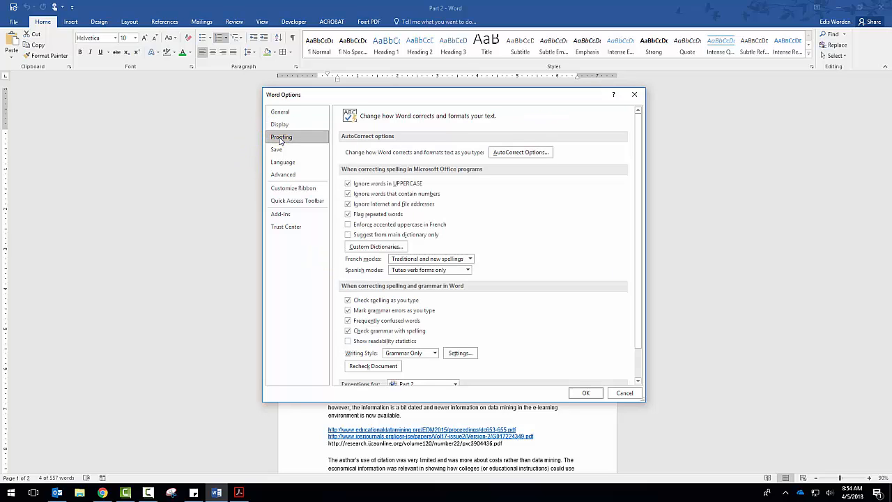
left_click(516, 155)
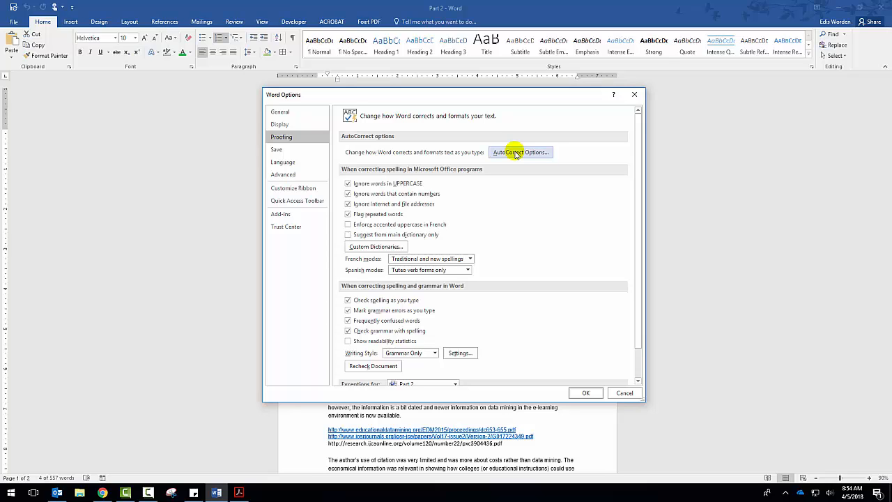
left_click(516, 153)
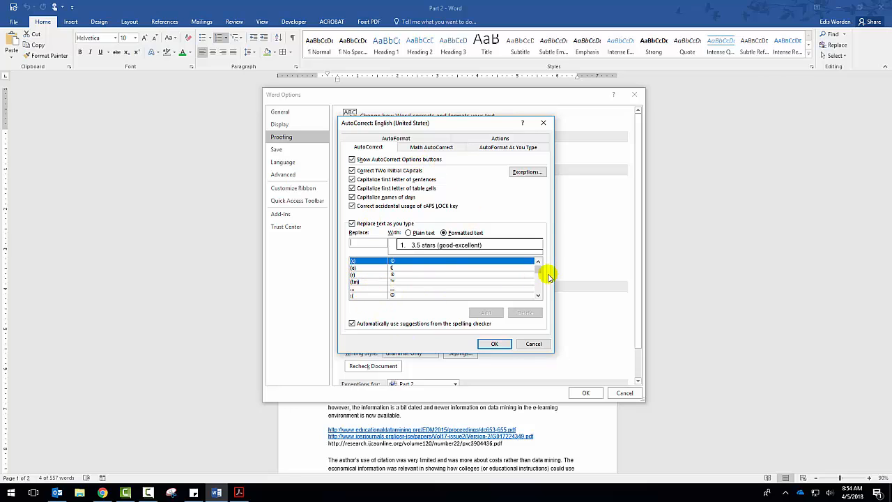
left_click_drag(538, 265, 538, 291)
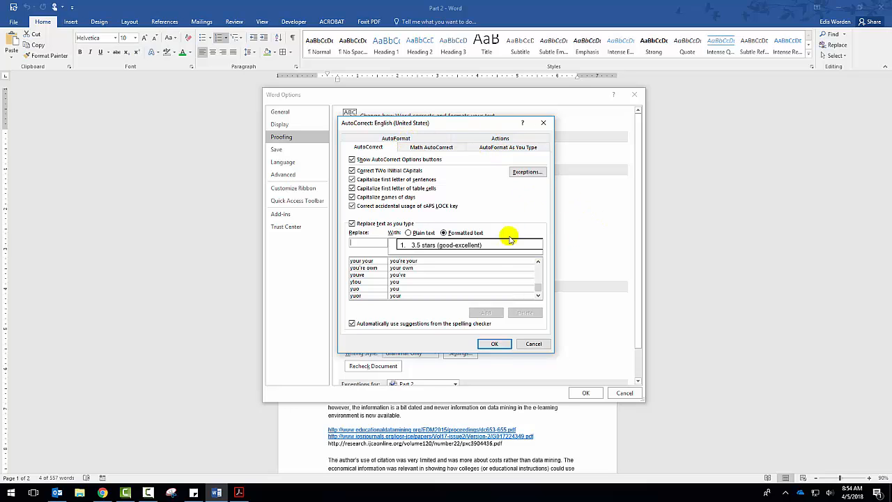
left_click(422, 147)
left_click(501, 149)
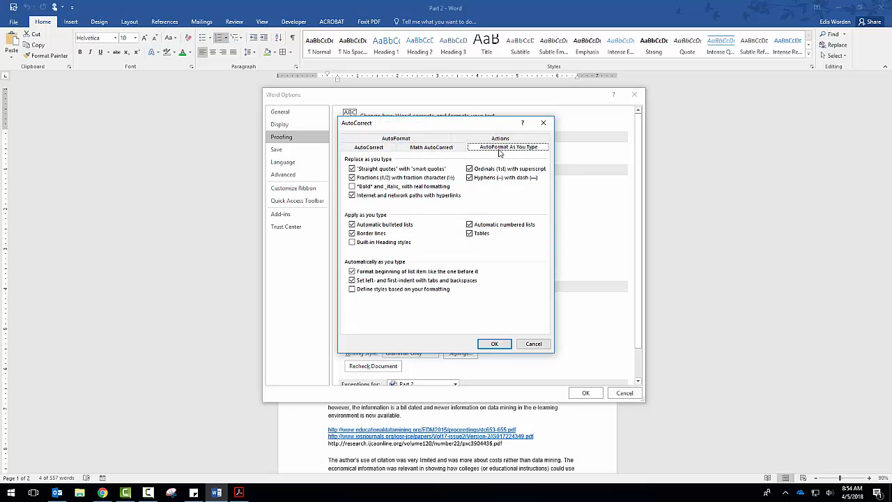
left_click(403, 138)
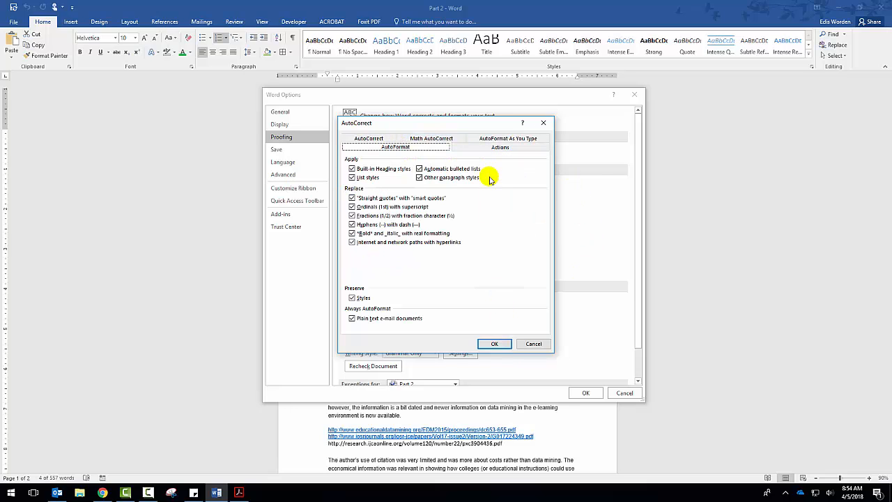
left_click(501, 147)
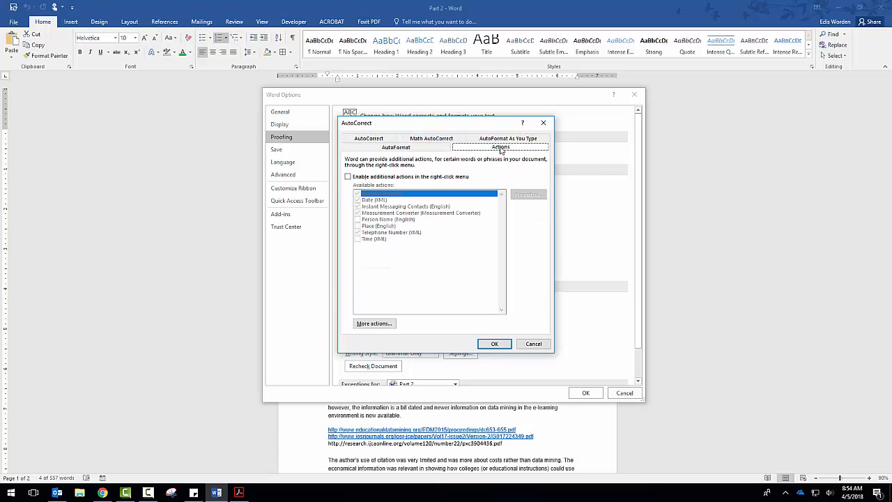
left_click(522, 345)
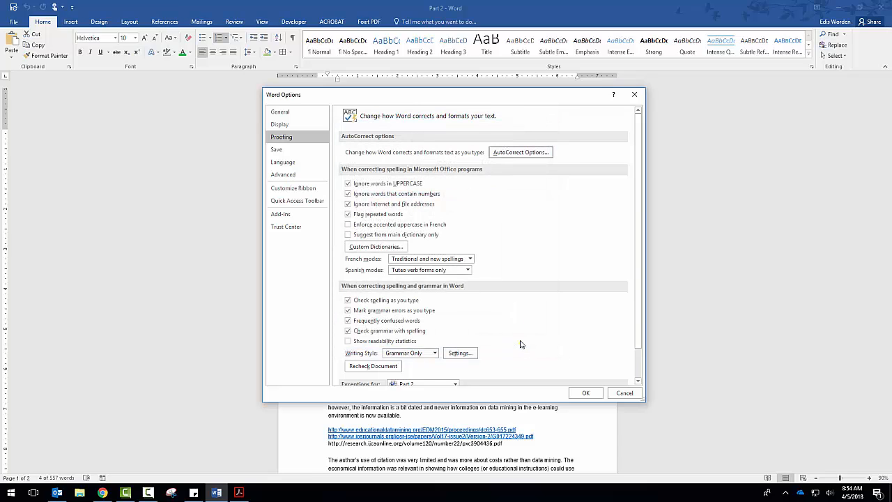
Set Word's save options to store AutoRecover information every 3 minutes
left_click(298, 149)
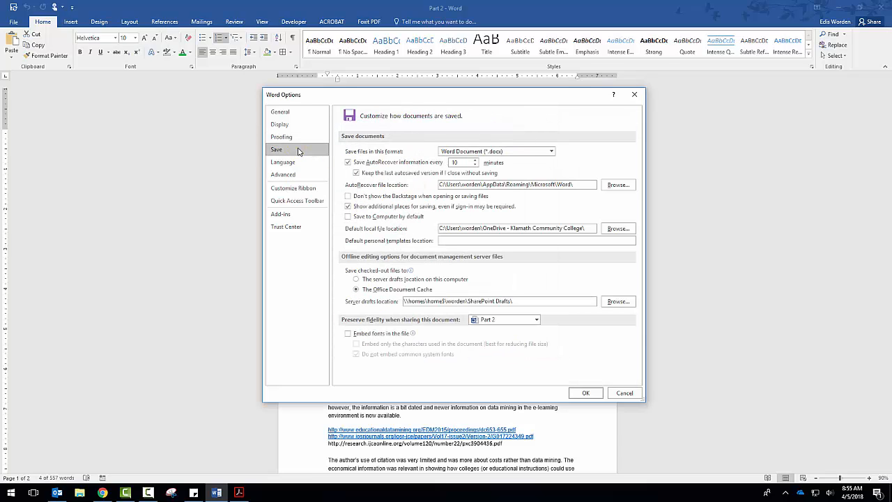
double_click(454, 163)
type("5")
key("BackSpace")
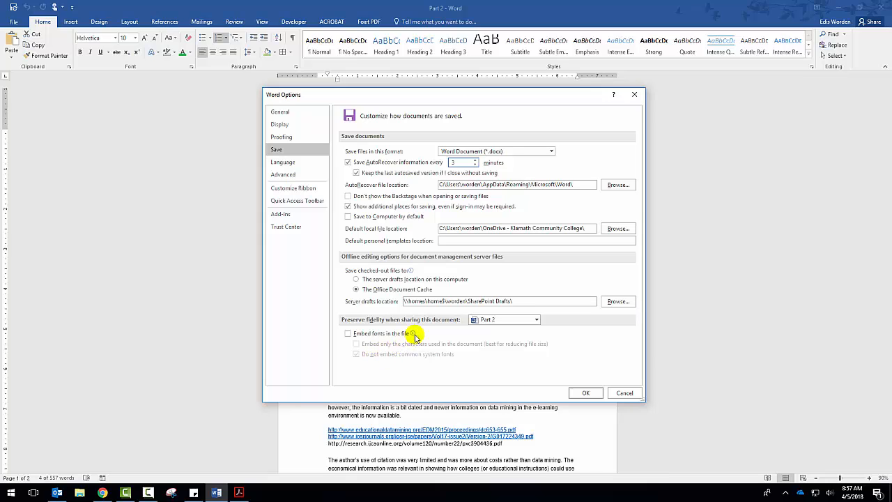
View the Office language preferences for editing, display and help languages
mouse_move(415, 338)
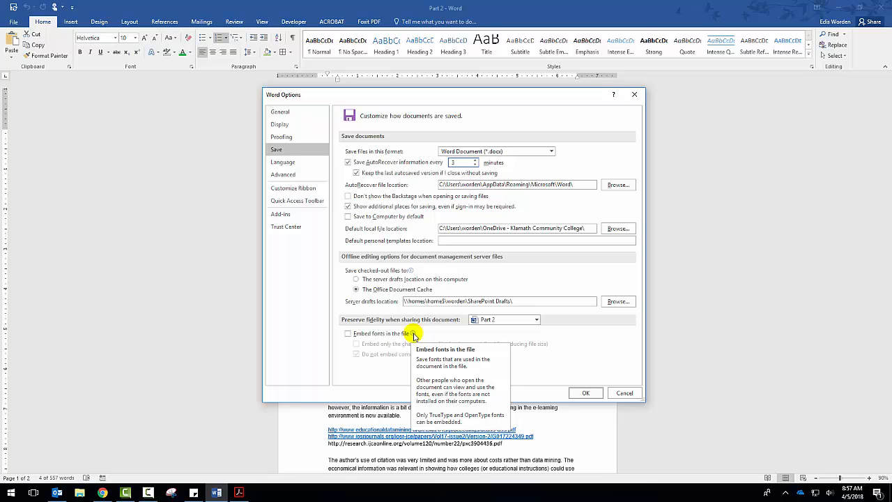
left_click(290, 163)
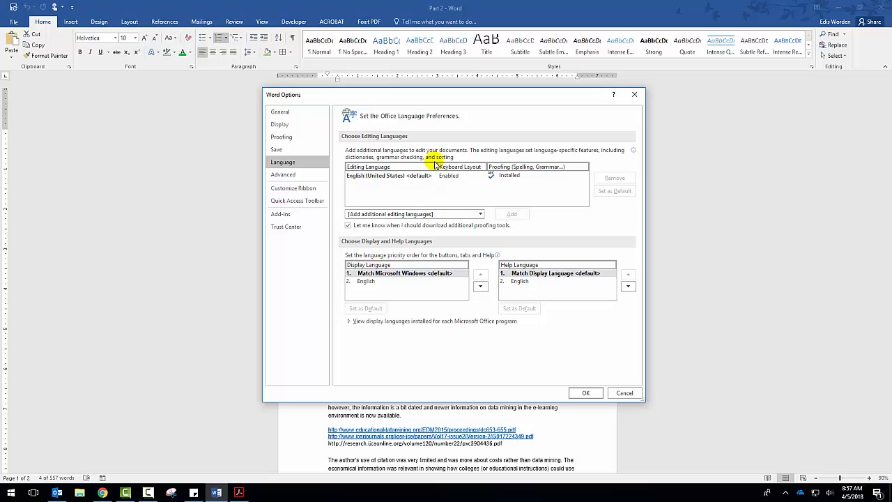
Review the Advanced options, from editing, cut, copy and paste and image quality to document content, display and layout settings
left_click(283, 174)
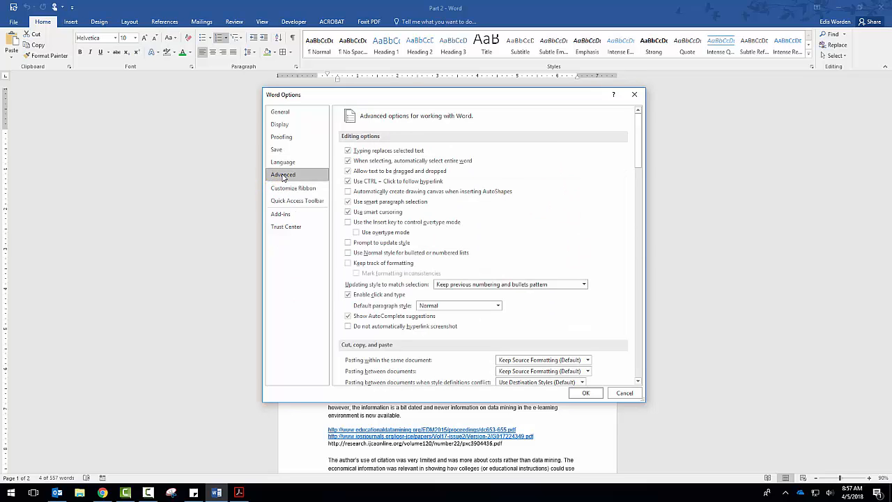
scroll(467, 167, "down", 10)
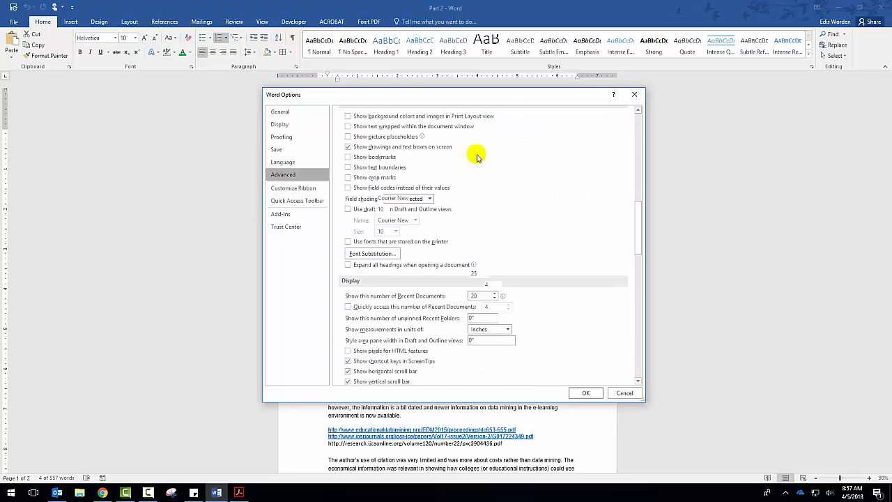
scroll(478, 158, "down", 10)
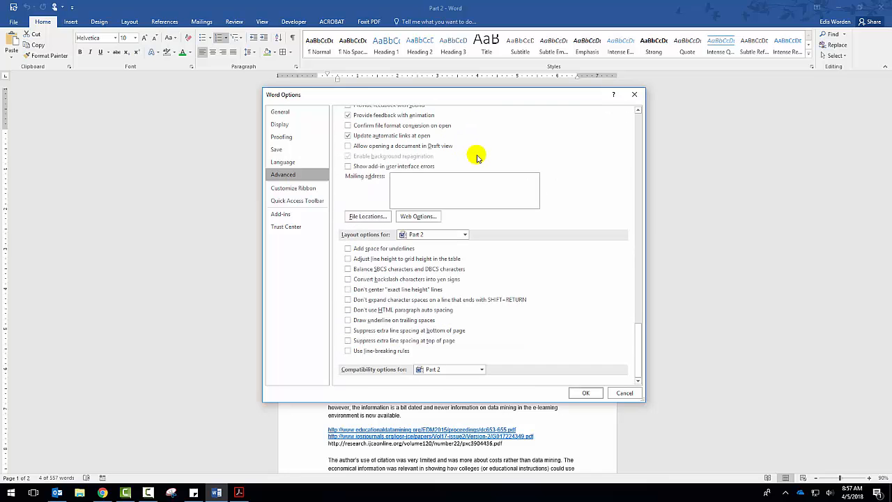
scroll(477, 158, "up", 20)
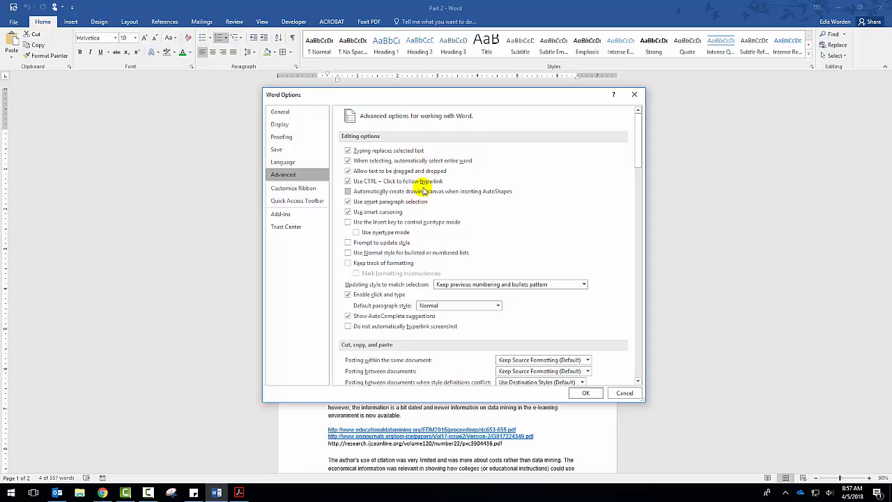
scroll(460, 186, "down", 3)
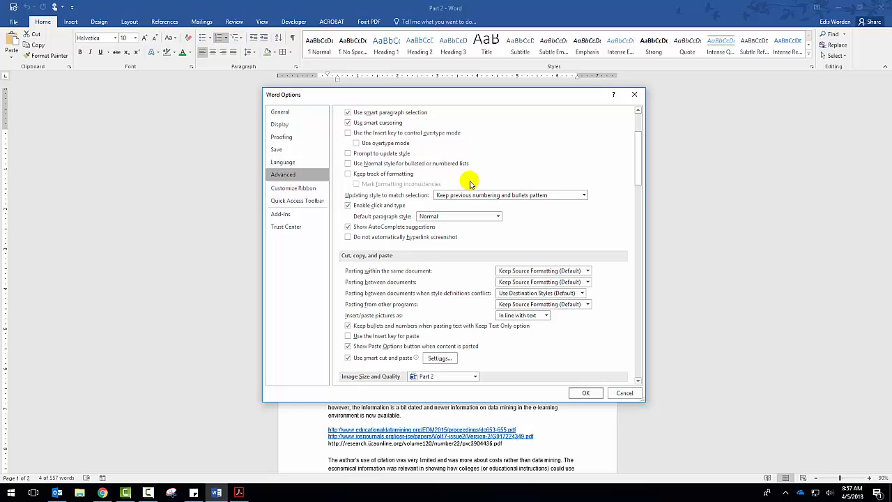
scroll(470, 183, "down", 10)
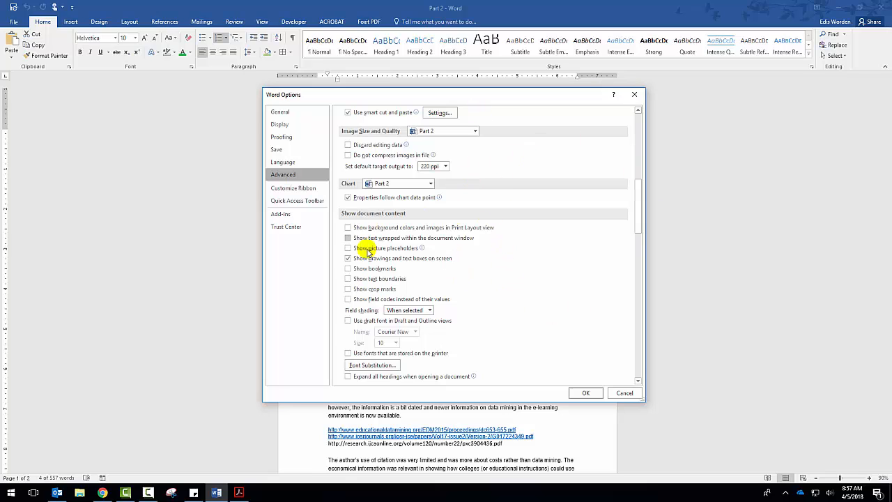
scroll(460, 251, "down", 3)
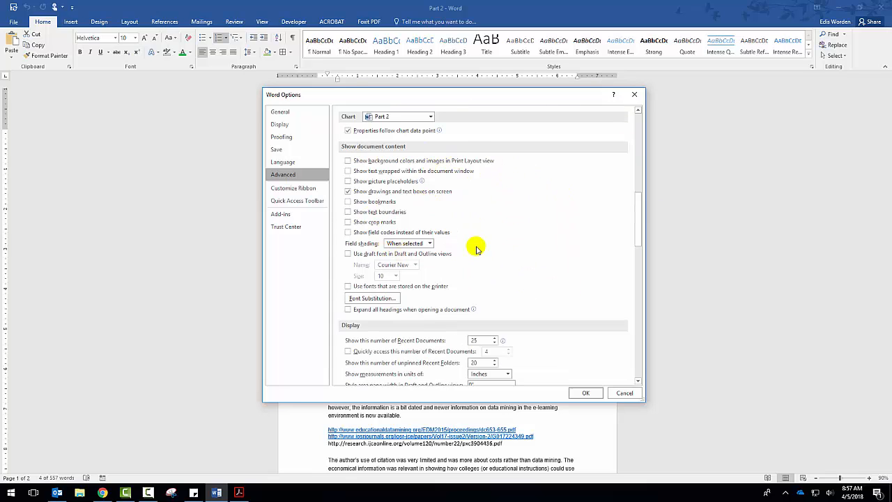
scroll(474, 244, "down", 3)
scroll(409, 290, "down", 2)
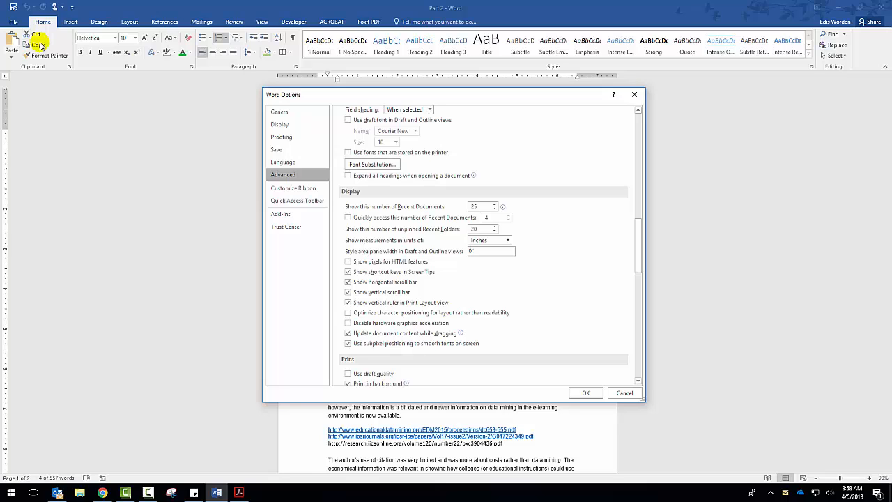
View the ribbon customization options and examine the list of Main Tabs
left_click(302, 189)
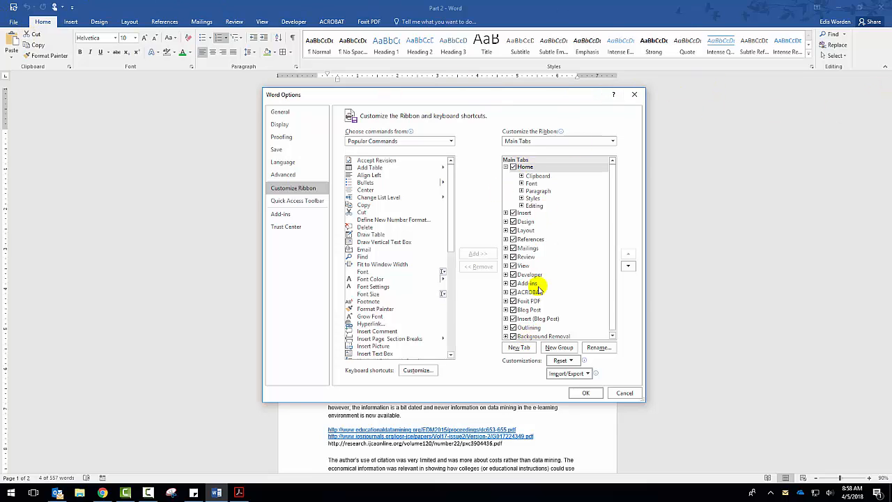
scroll(555, 293, "down", 1)
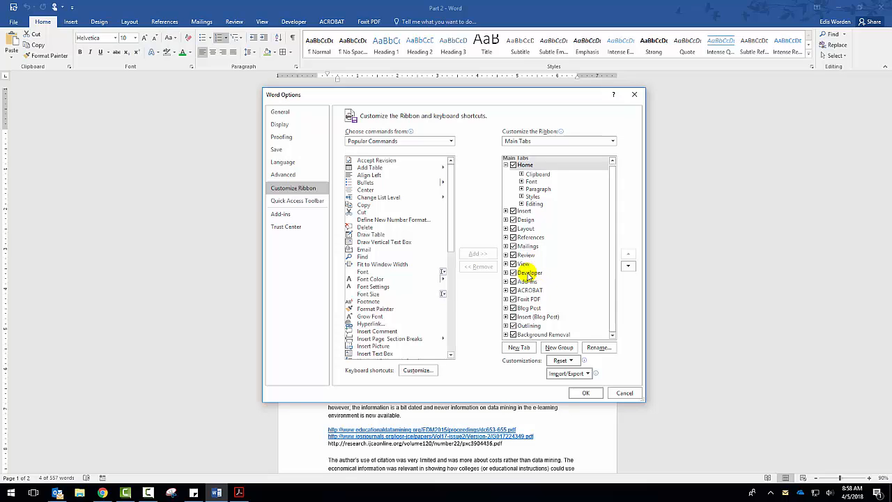
Add the Spelling & Grammar command from Popular Commands to the Quick Access Toolbar list for all documents
left_click(298, 202)
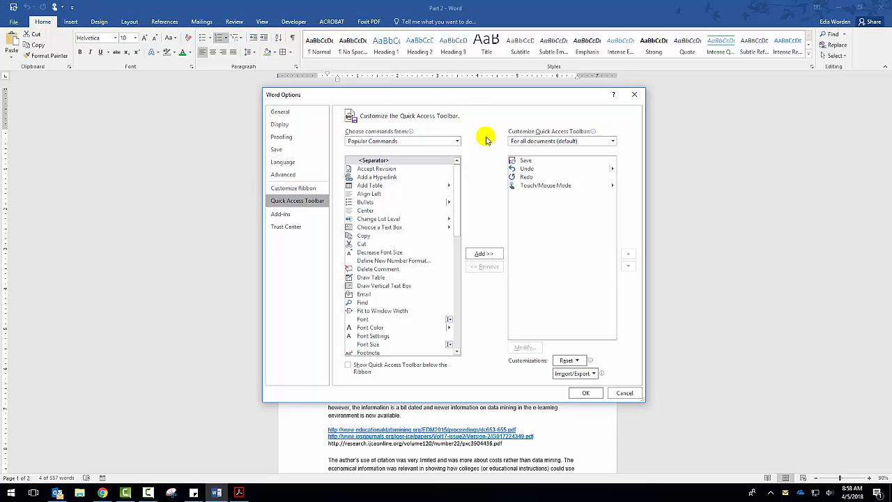
scroll(382, 244, "down", 1)
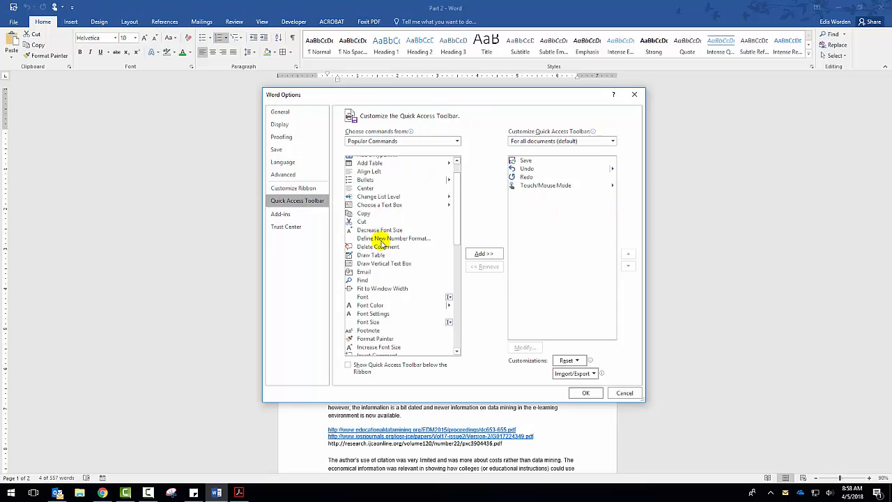
scroll(382, 244, "down", 9)
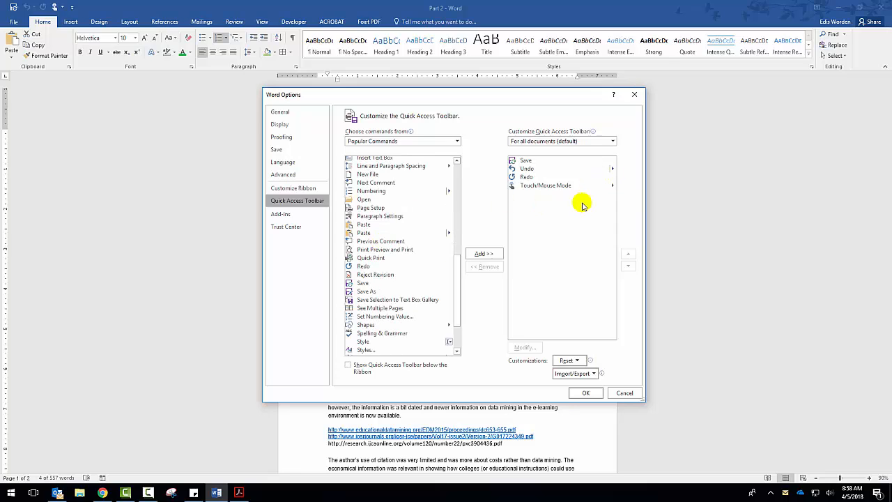
scroll(415, 254, "down", 2)
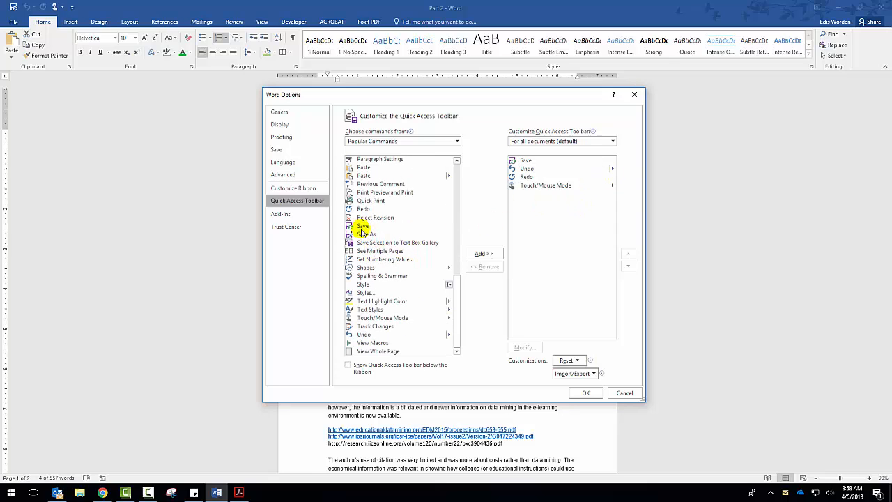
left_click(382, 276)
left_click(483, 254)
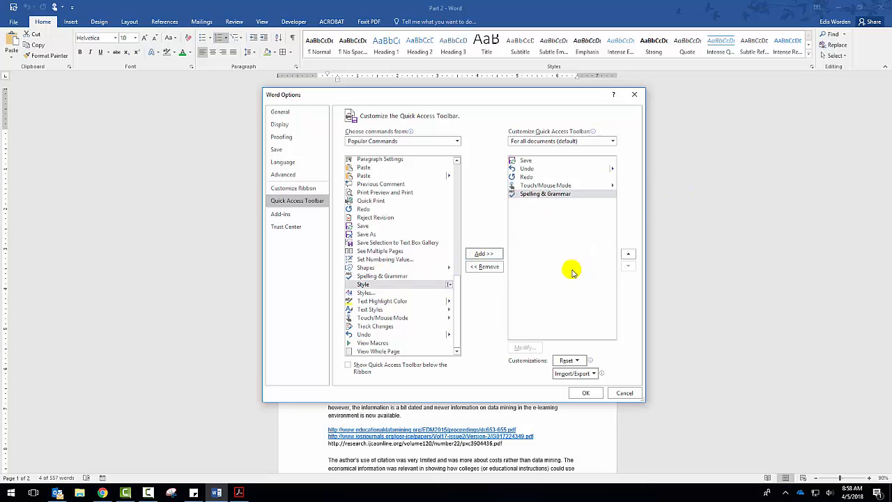
Remove the Spelling & Grammar command from the Quick Access Toolbar list
left_click(517, 195)
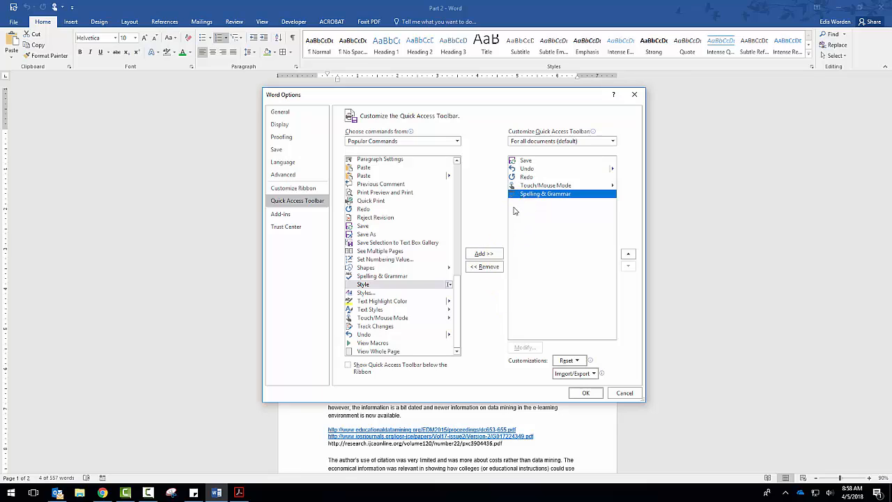
left_click(490, 265)
left_click(539, 185)
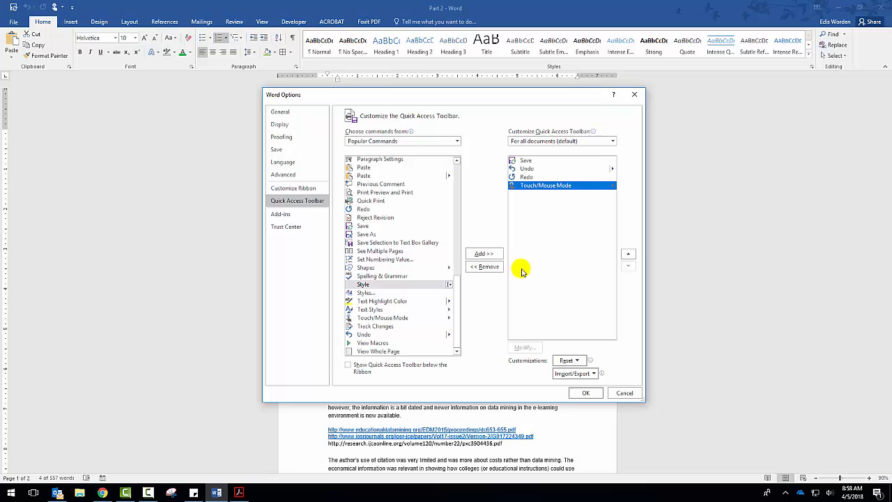
Review the active, inactive, document-related and disabled Office add-ins
left_click(284, 216)
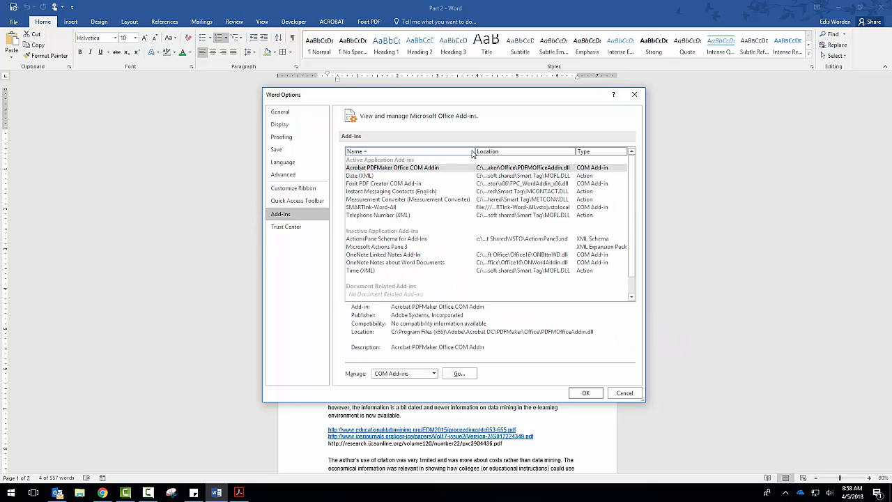
scroll(480, 235, "down", 1)
scroll(480, 235, "up", 1)
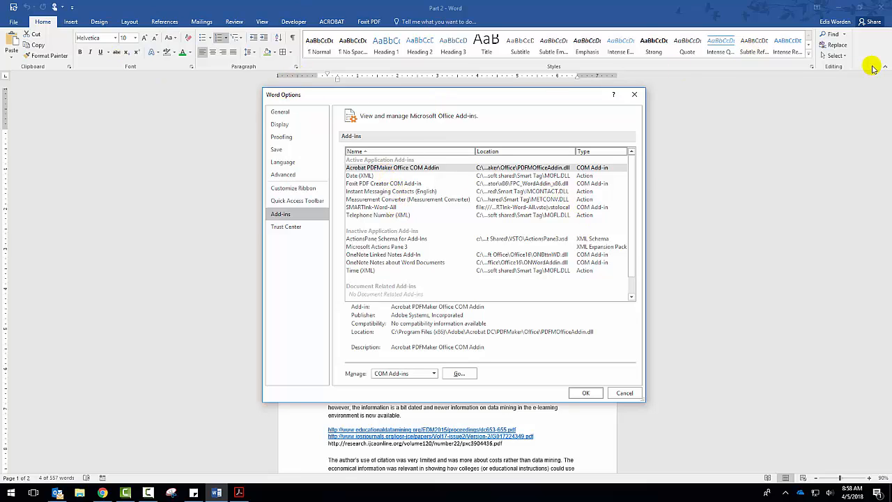
scroll(495, 225, "down", 1)
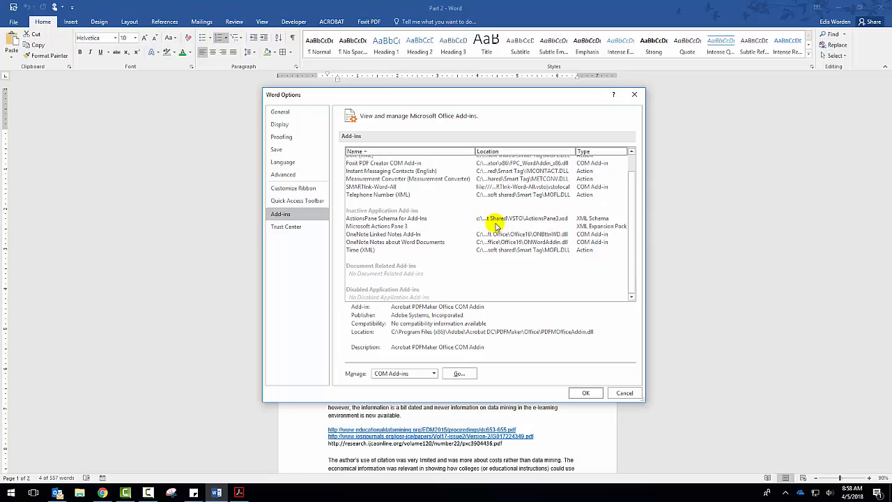
scroll(496, 221, "up", 1)
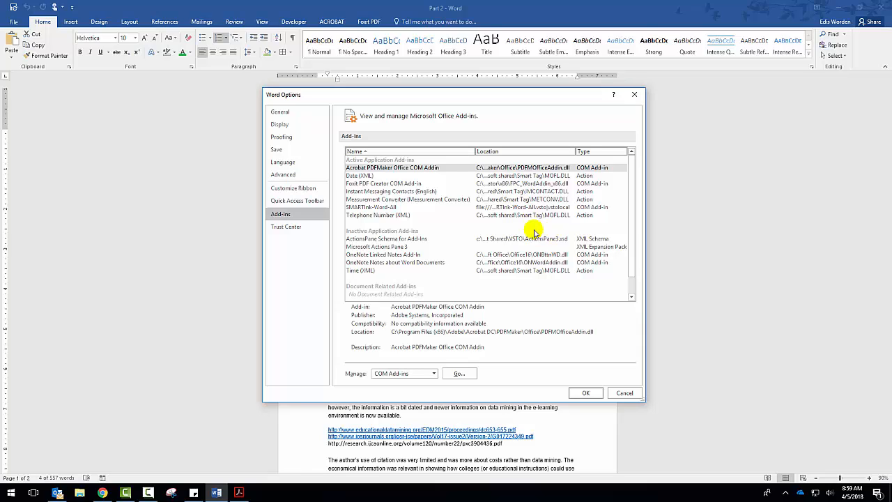
View the Trust Center options and cancel out of Word Options to return to the document
left_click(285, 228)
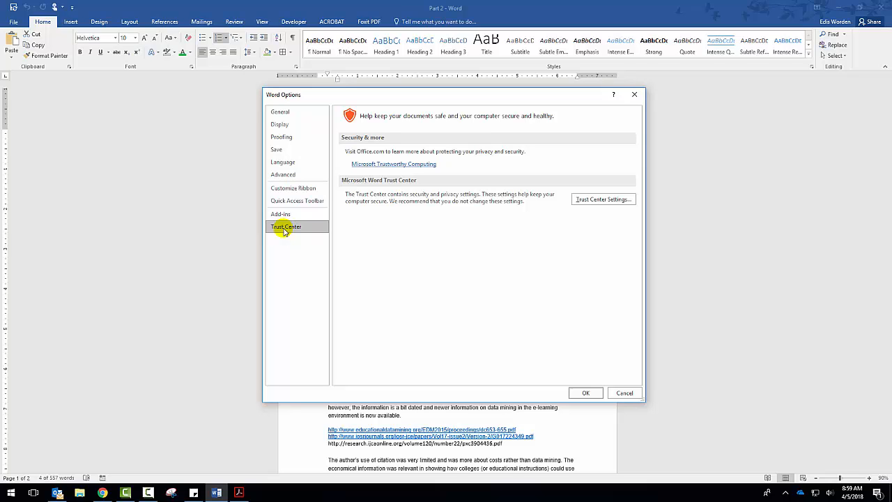
left_click(620, 393)
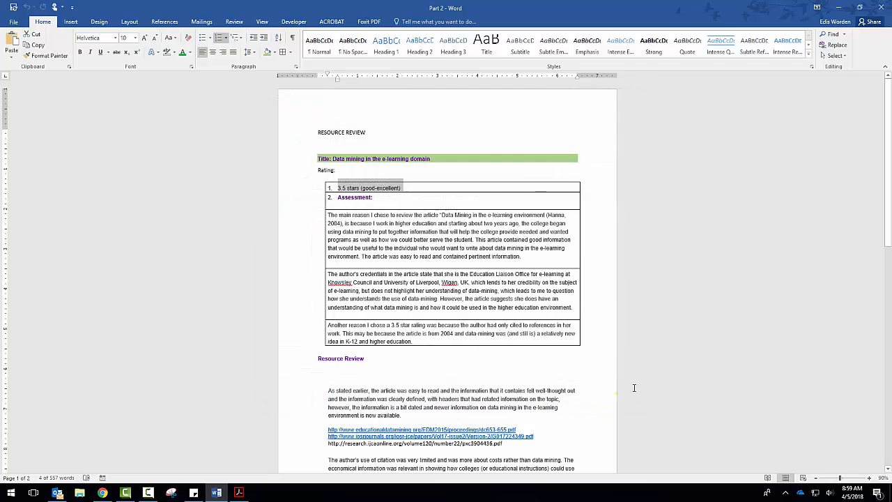